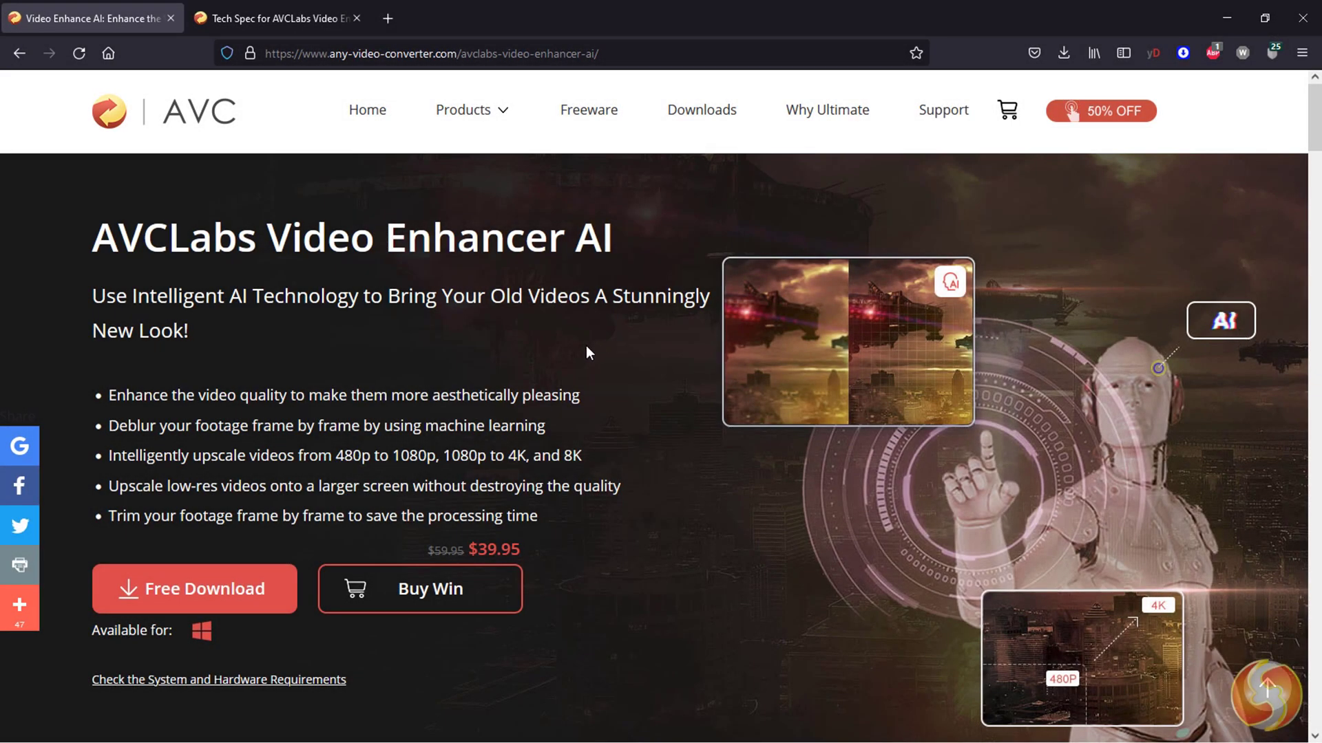
scroll(715, 470, "down", 3)
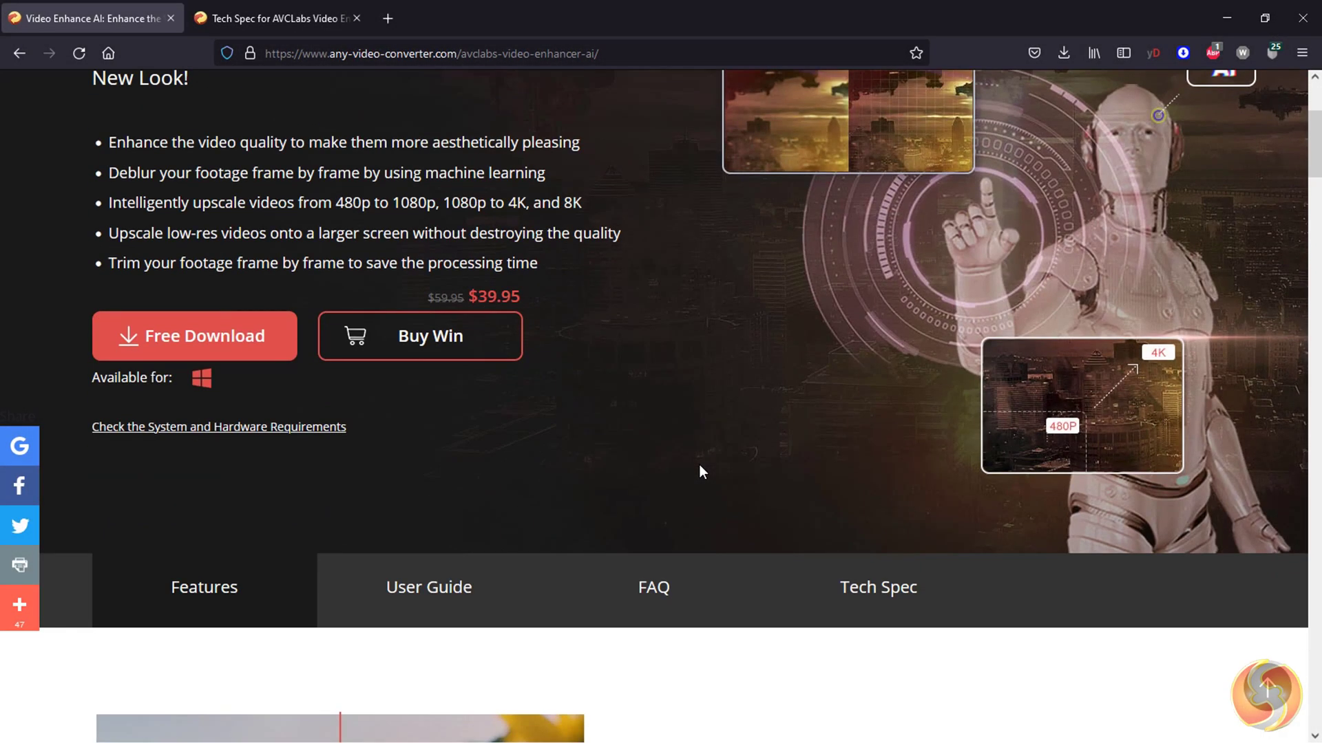
scroll(700, 469, "down", 3)
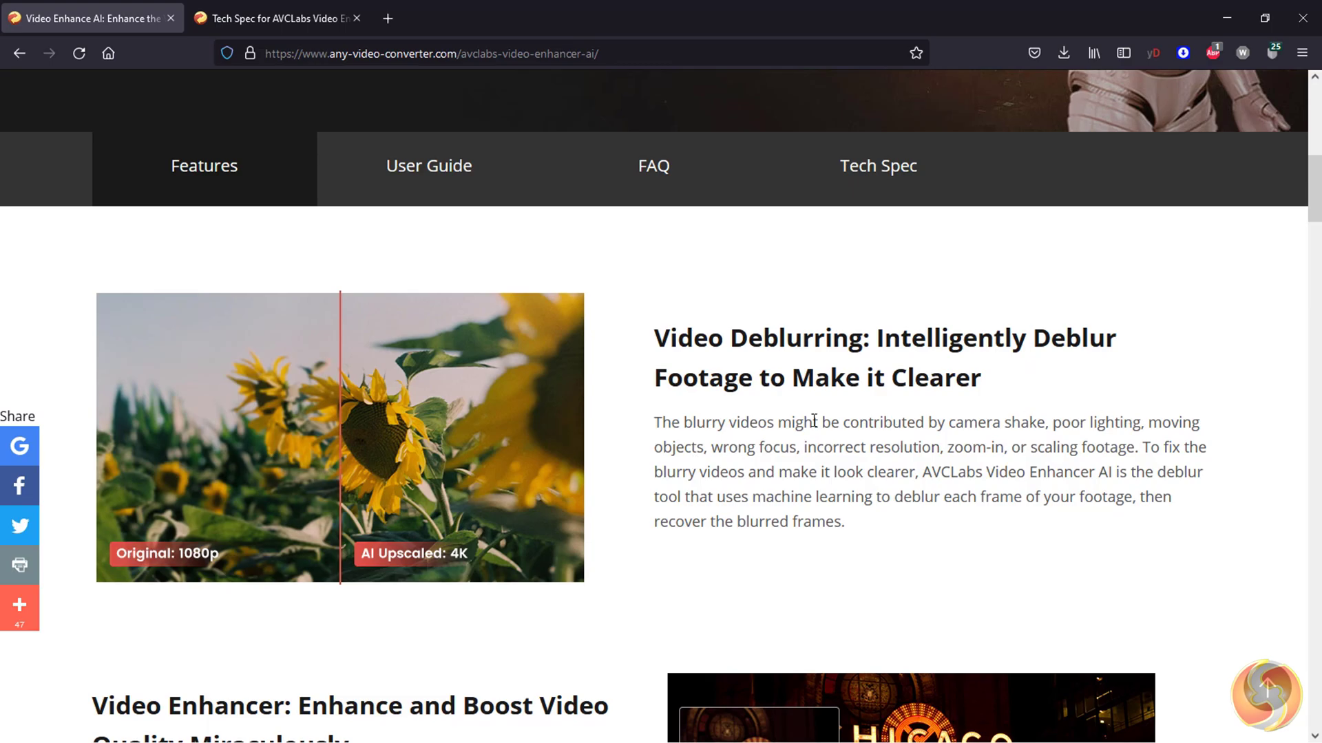
scroll(249, 465, "down", 3)
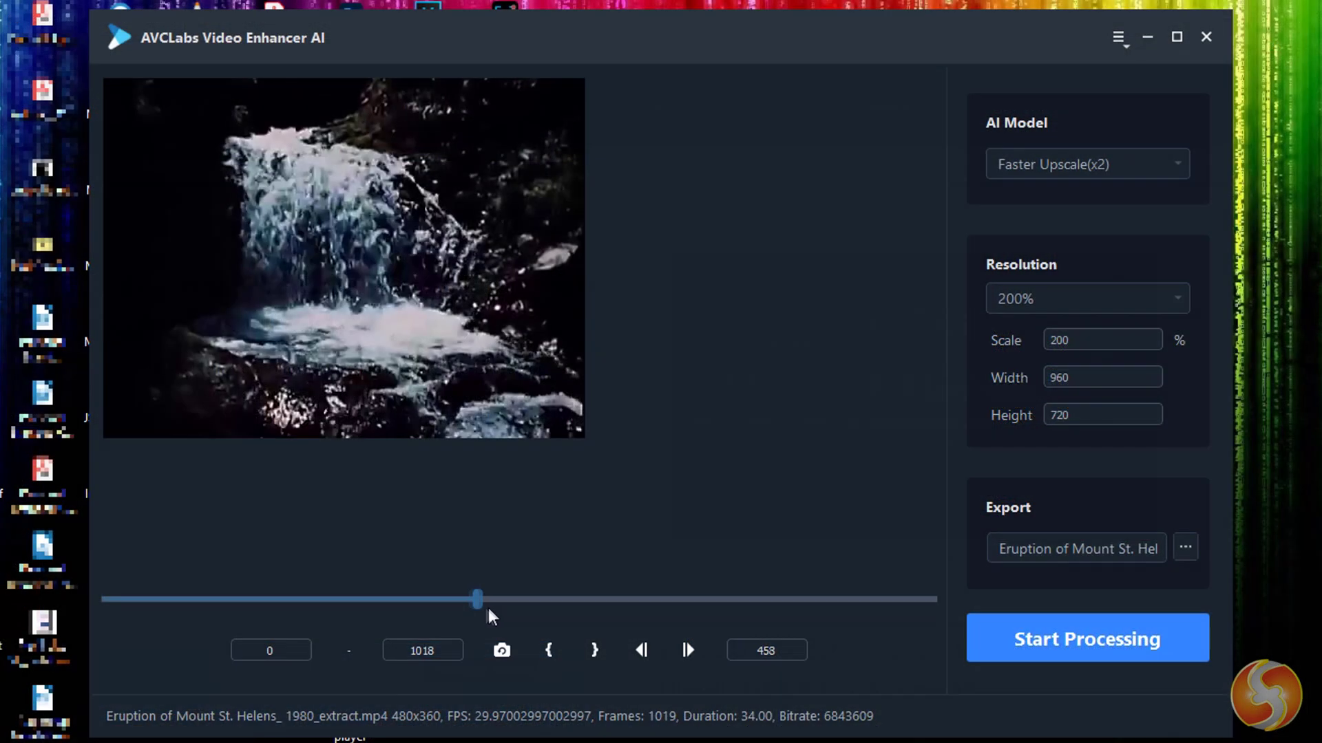
- Scrub to the mountain shot and show the processing preview at 100% scale
mouse_move(521, 615)
left_mouse_down()
mouse_move(879, 615)
mouse_move(856, 613)
left_mouse_up()
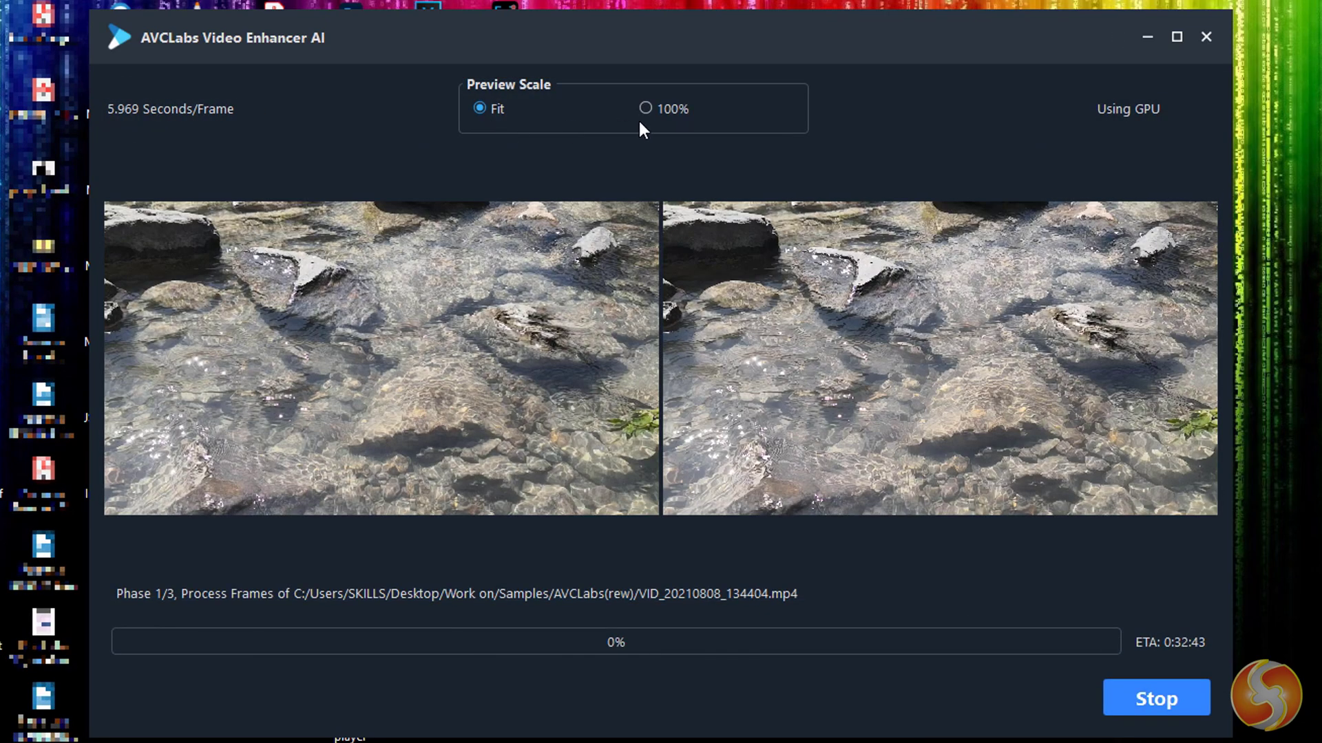
left_click(647, 110)
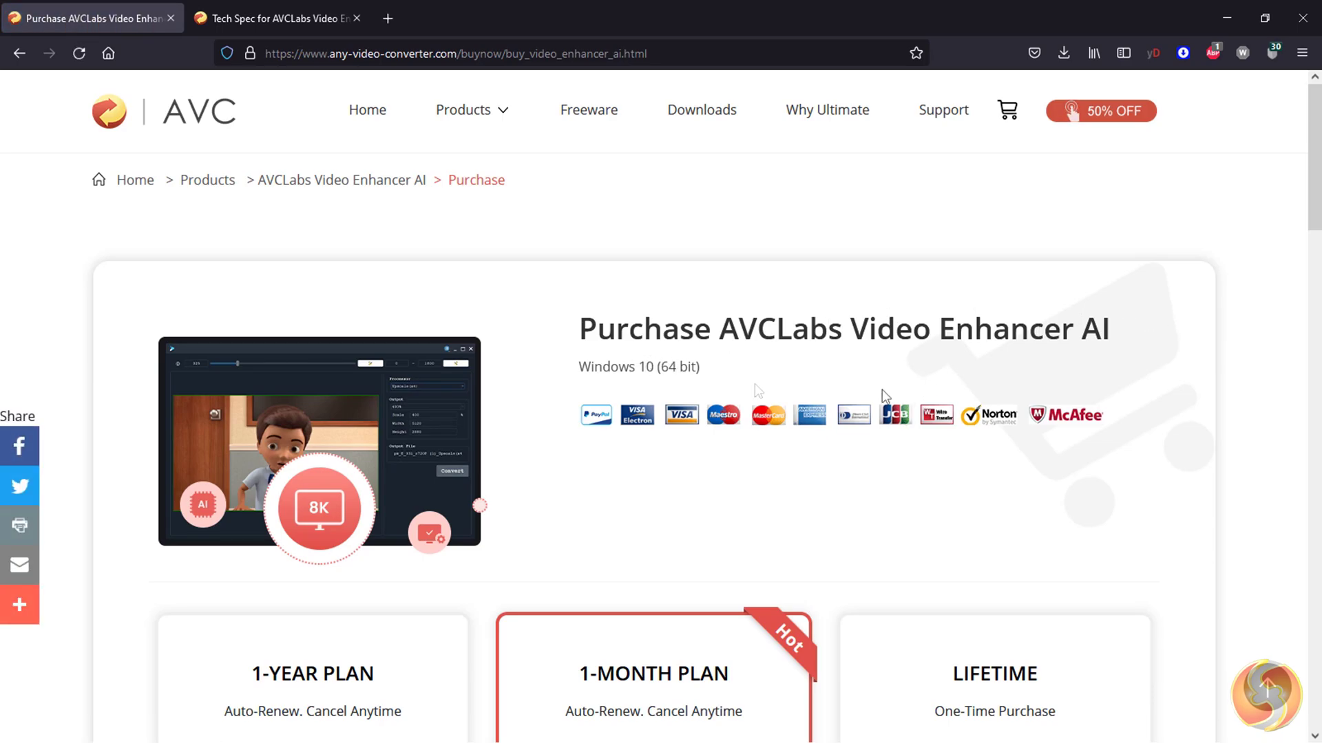
scroll(882, 396, "down", 3)
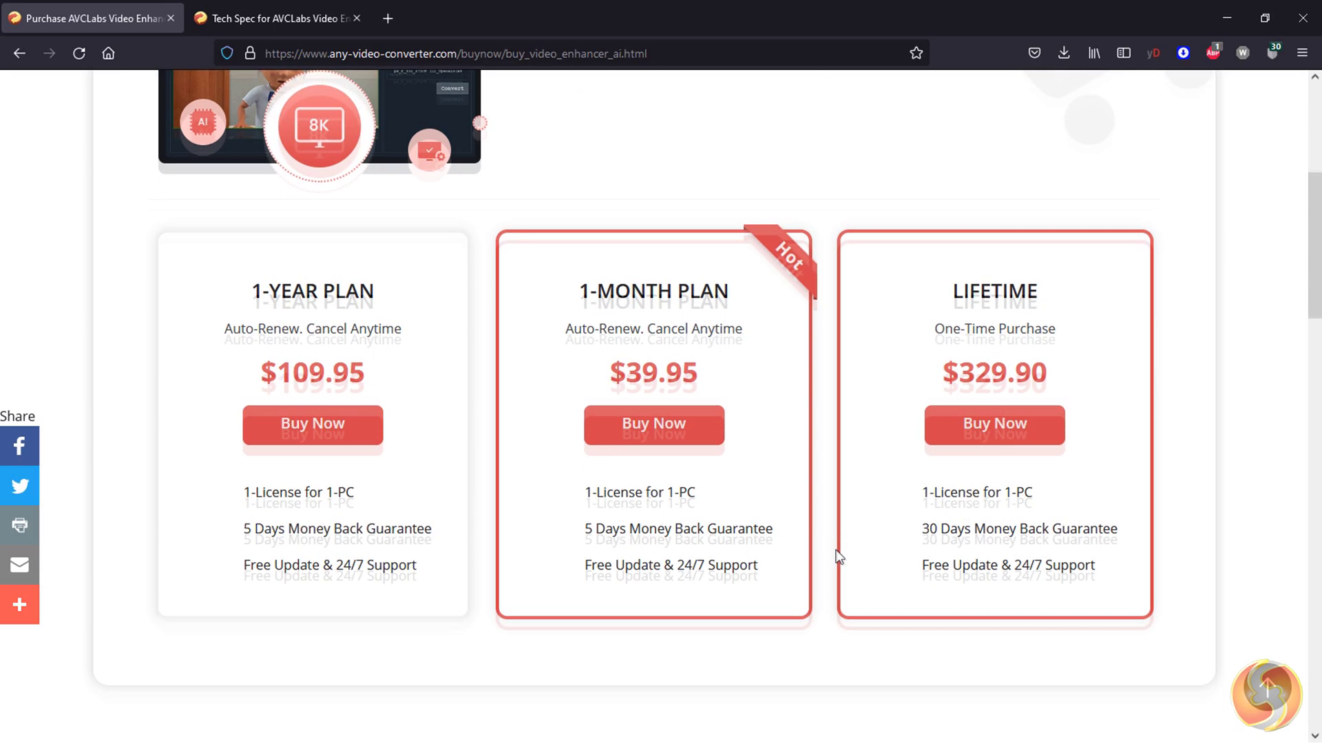
scroll(832, 552, "down", 3)
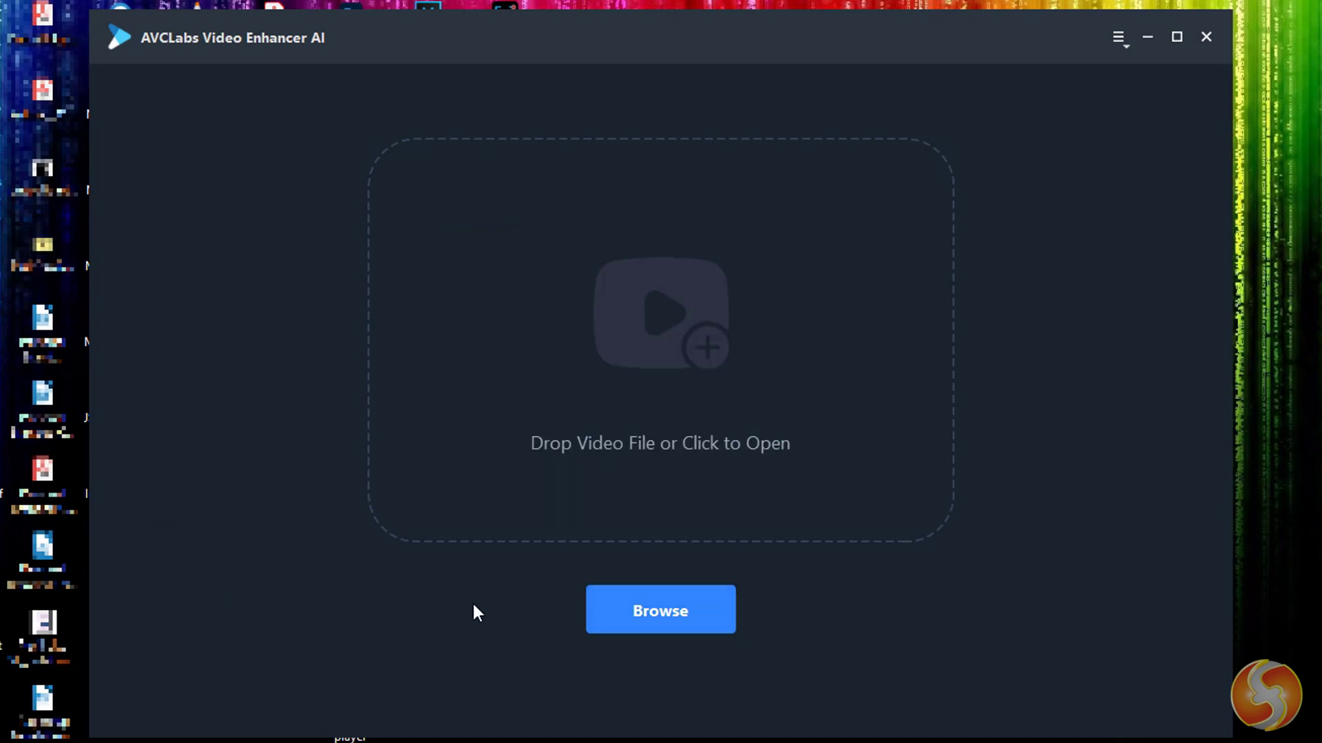
- Load the Mount St. Helens MP4 clip and scrub to an early frame
left_click(666, 617)
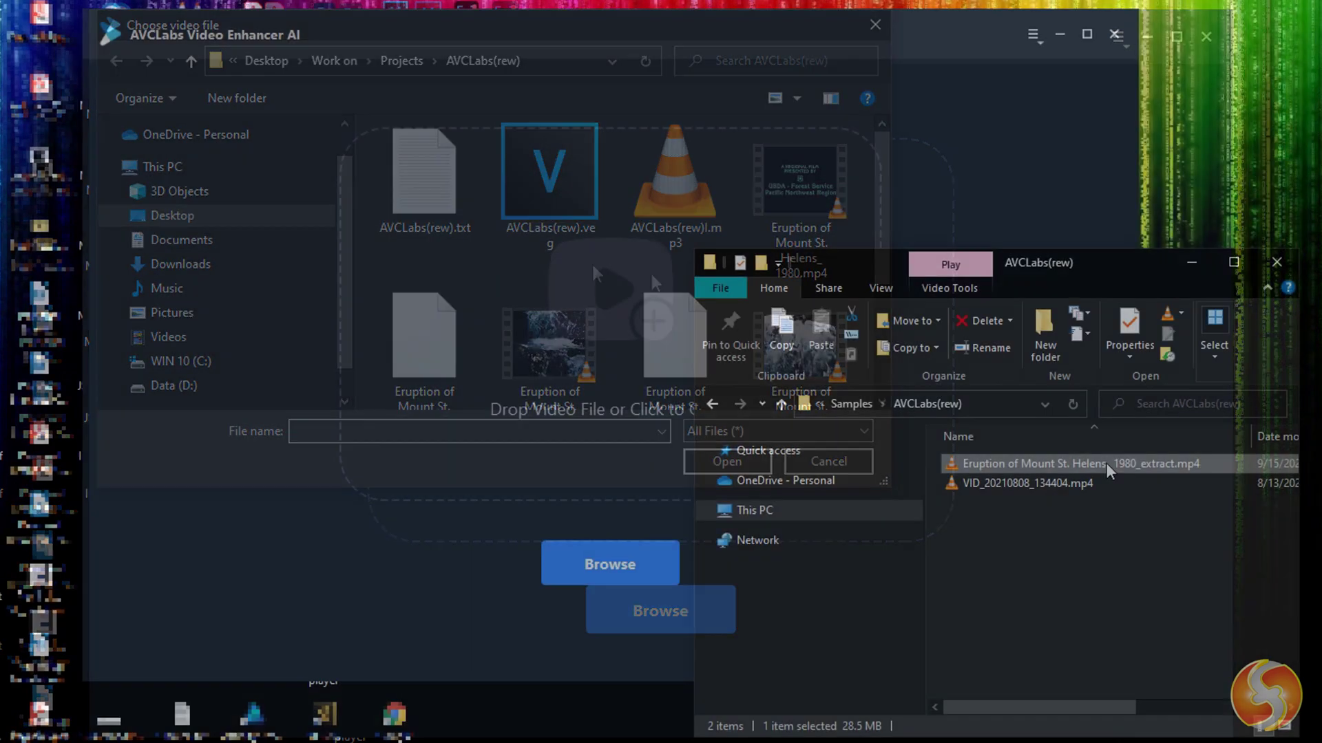
left_click_drag(1105, 466, 566, 333)
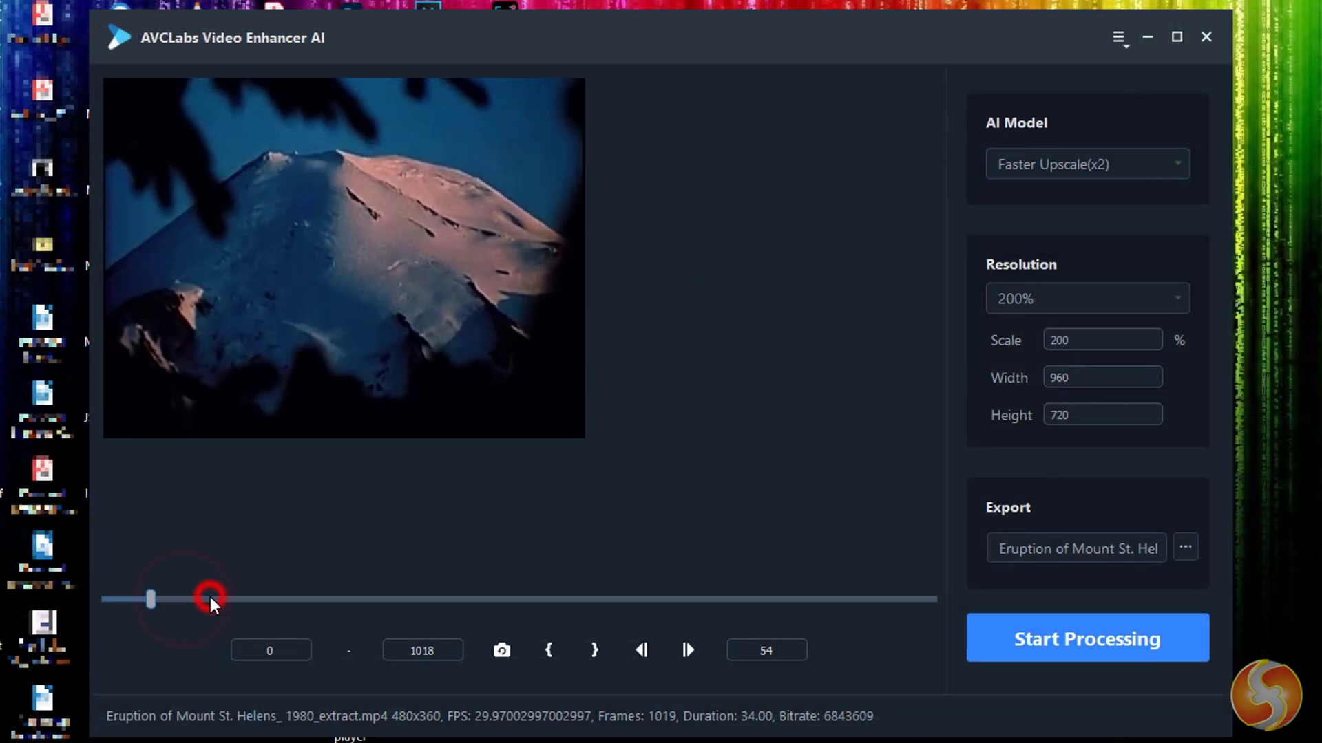
mouse_move(210, 599)
left_mouse_down()
mouse_move(197, 613)
mouse_move(862, 609)
left_mouse_up()
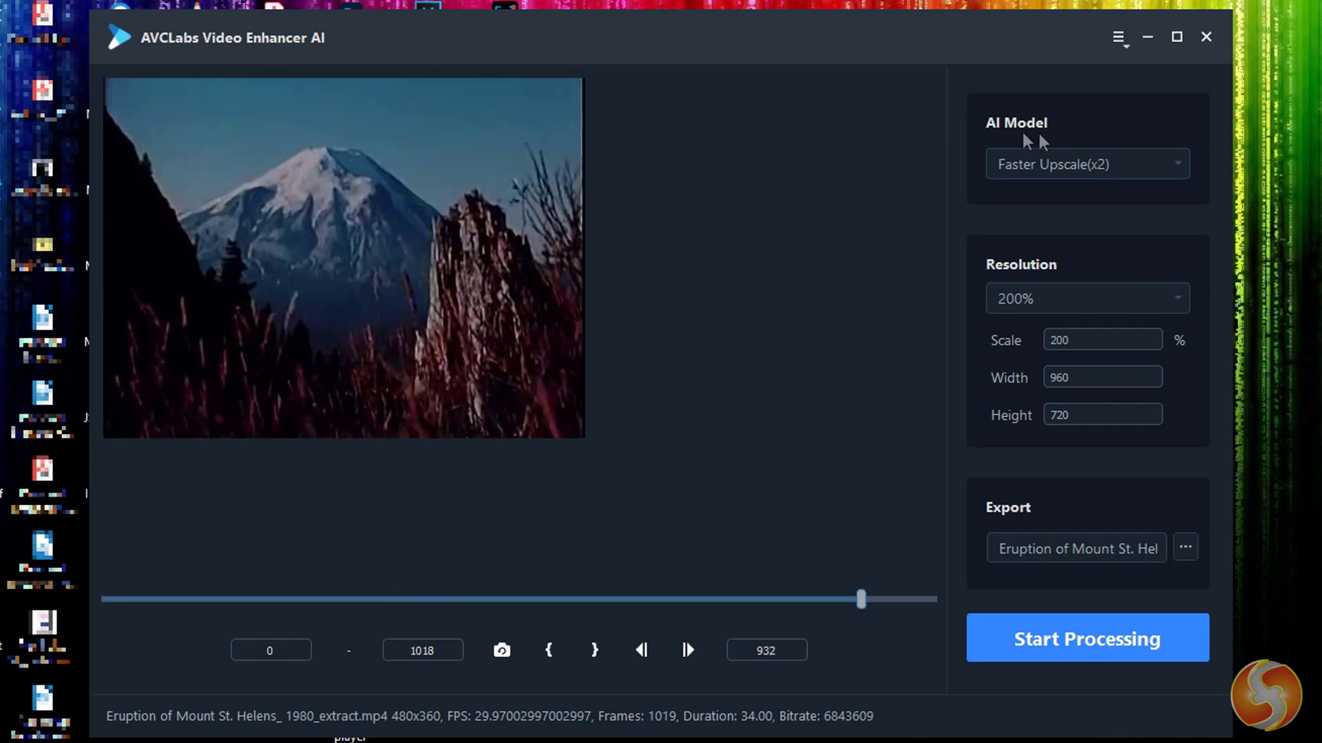
- Review the upscaling model and resolution presets, keeping the current model and 200% for now
left_click(1125, 167)
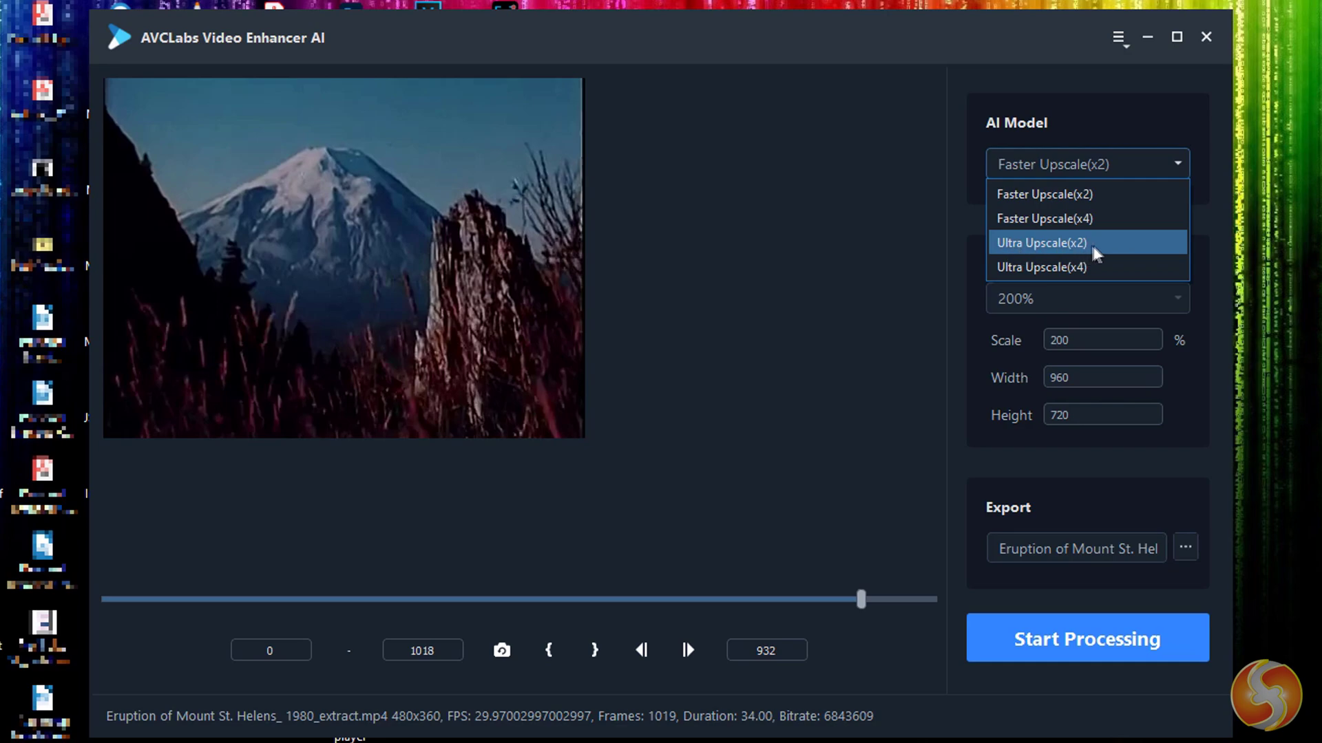
key("Escape")
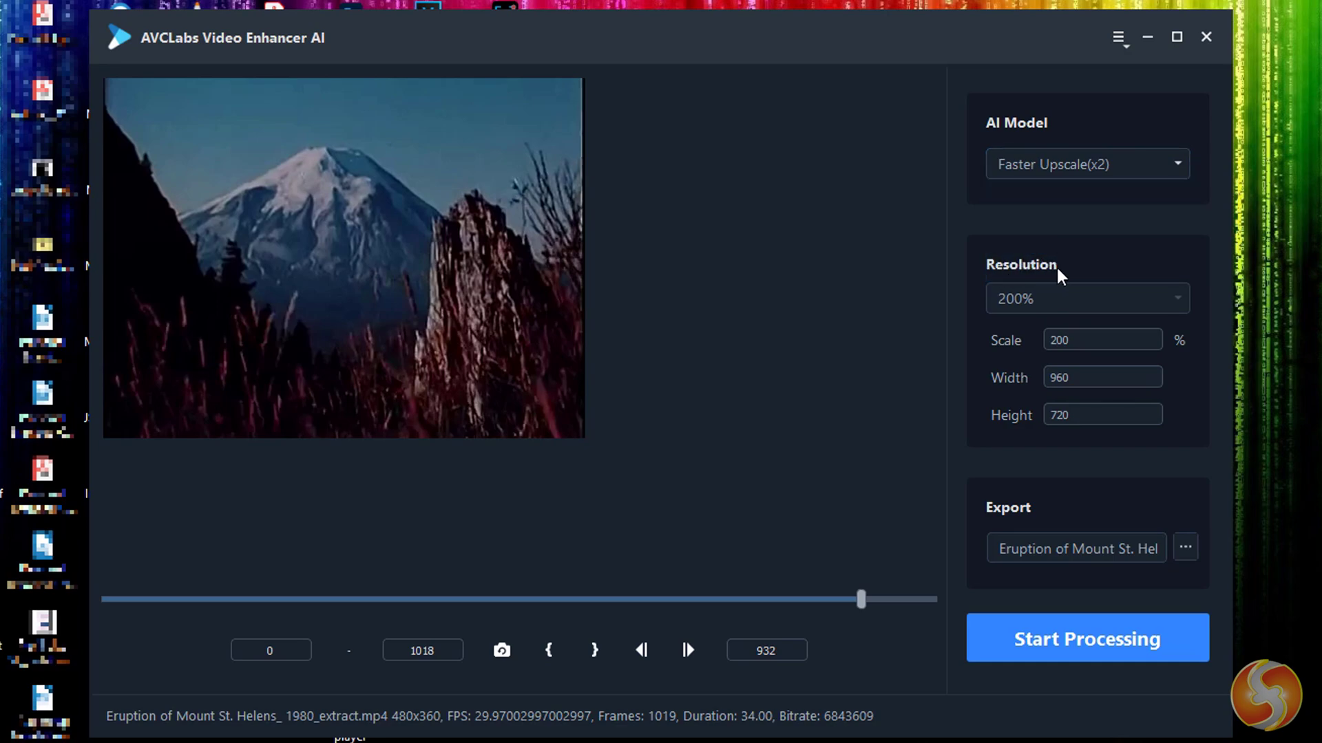
left_click(1106, 299)
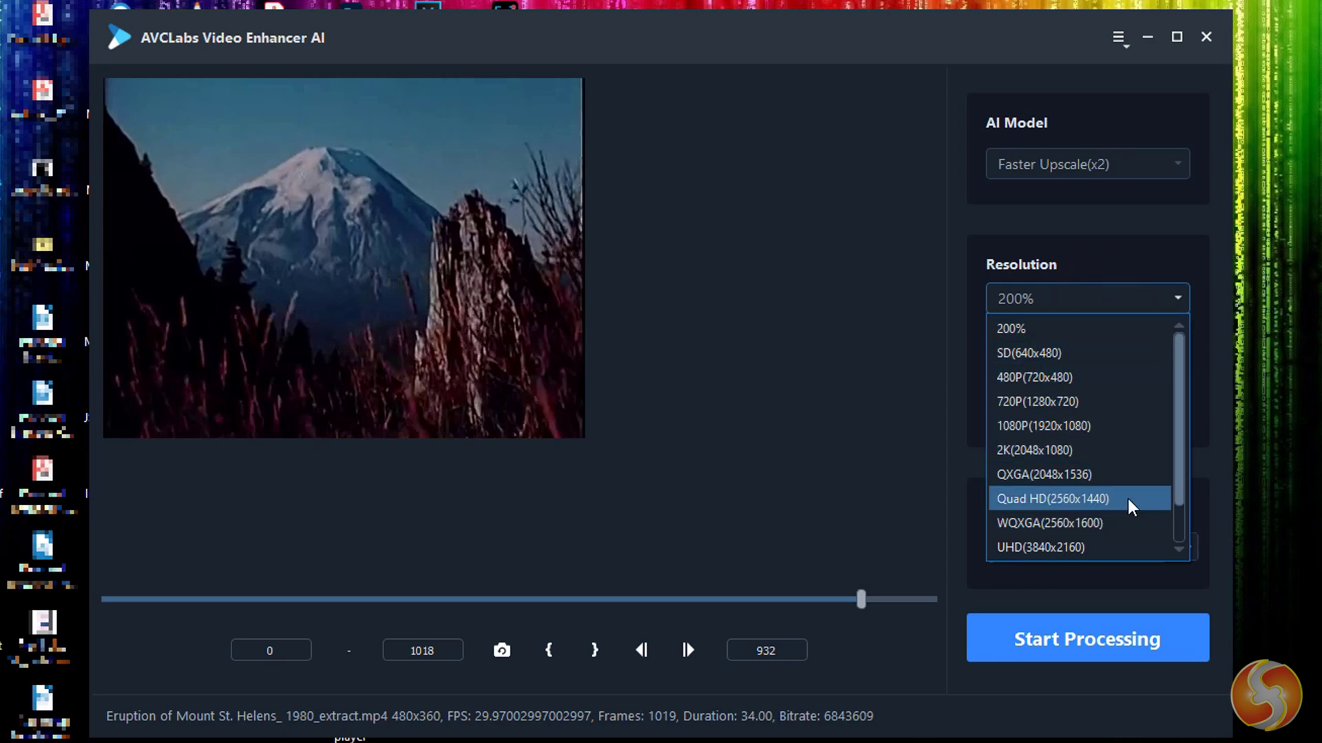
left_click_drag(1180, 491, 1184, 525)
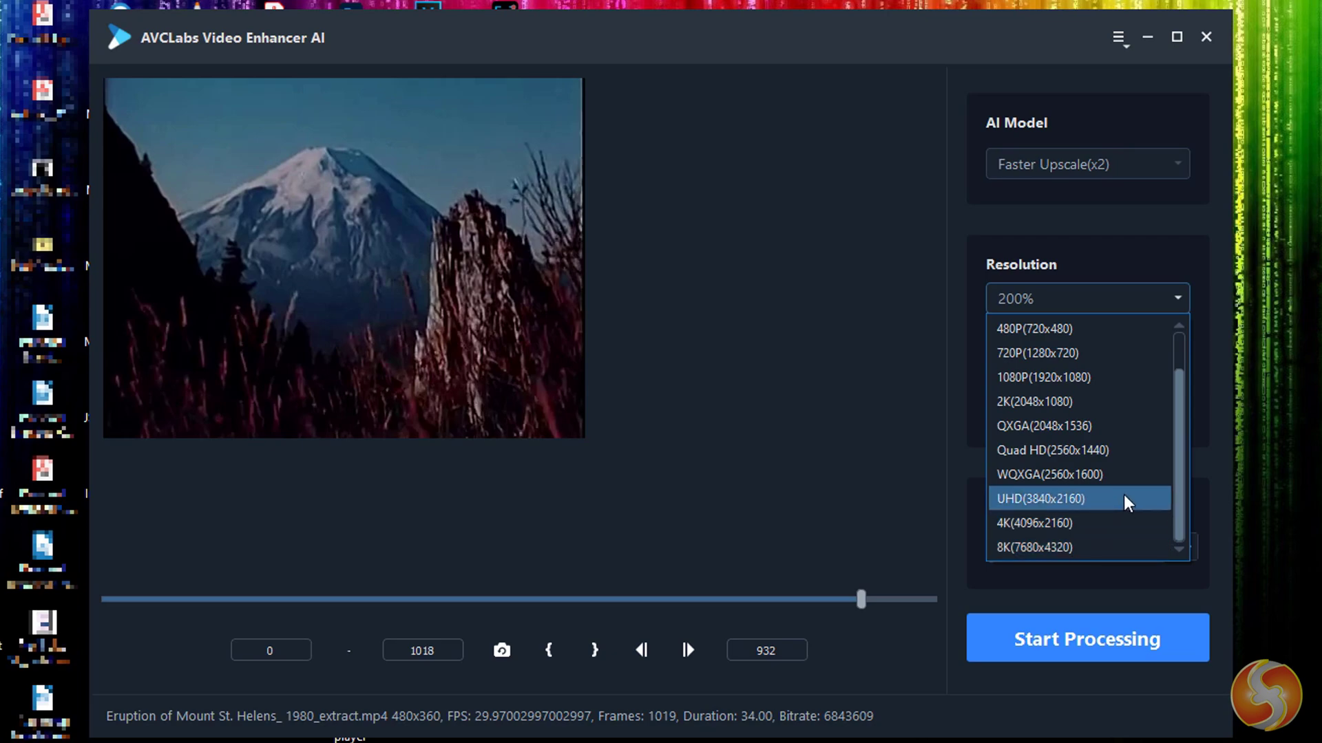
left_click(1198, 271)
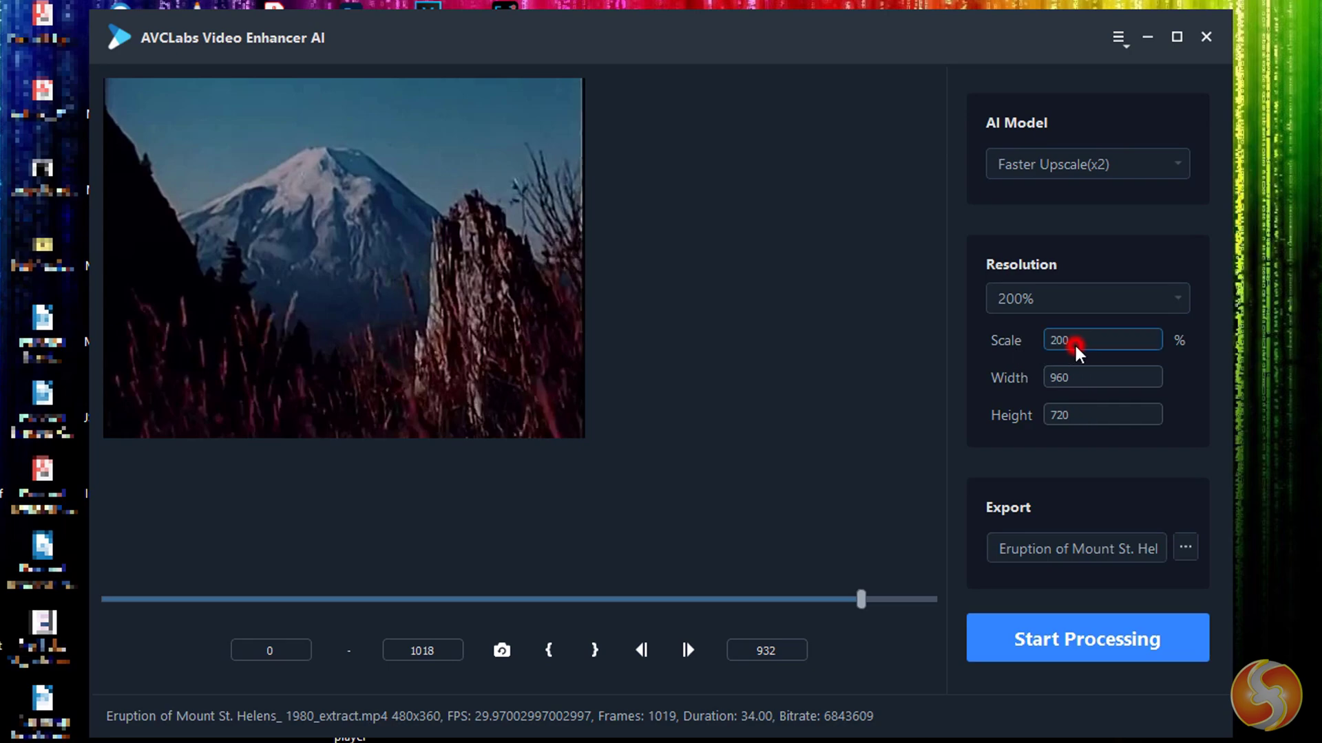
left_click(1090, 378)
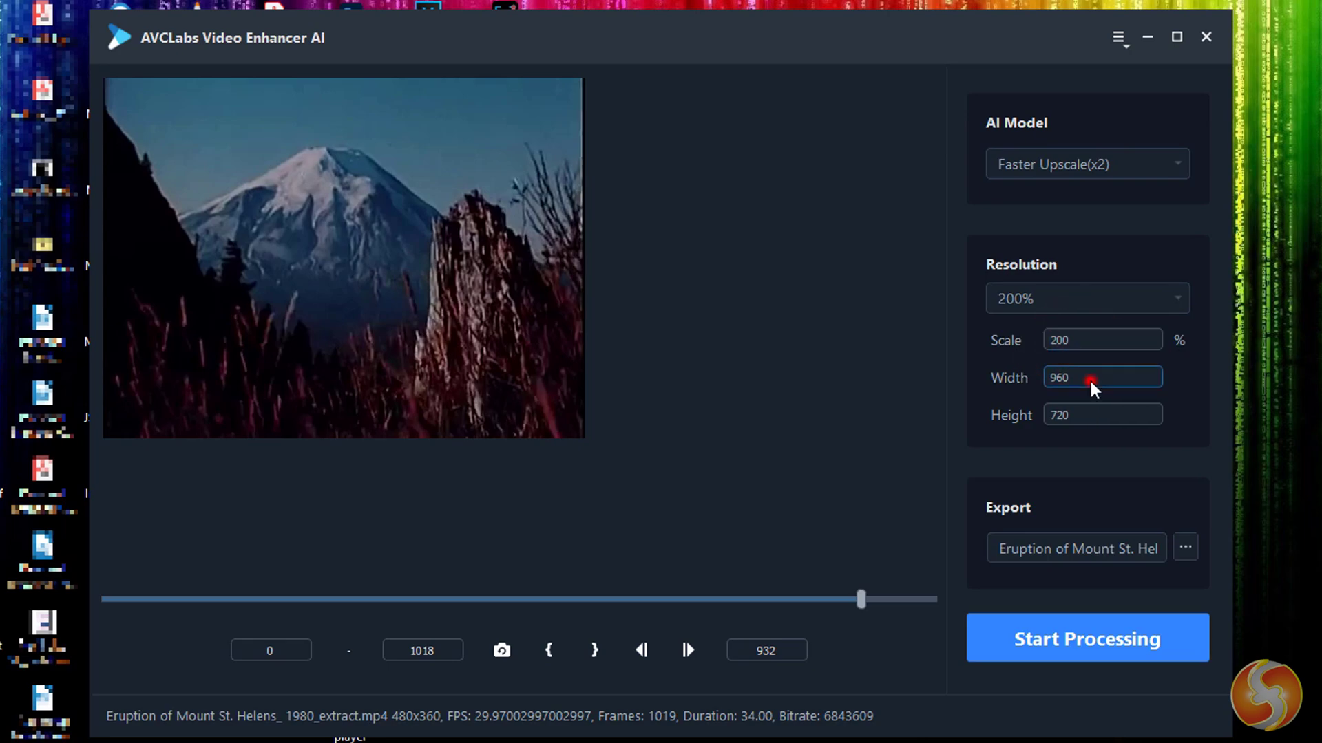
left_click(1078, 422)
left_click(1121, 305)
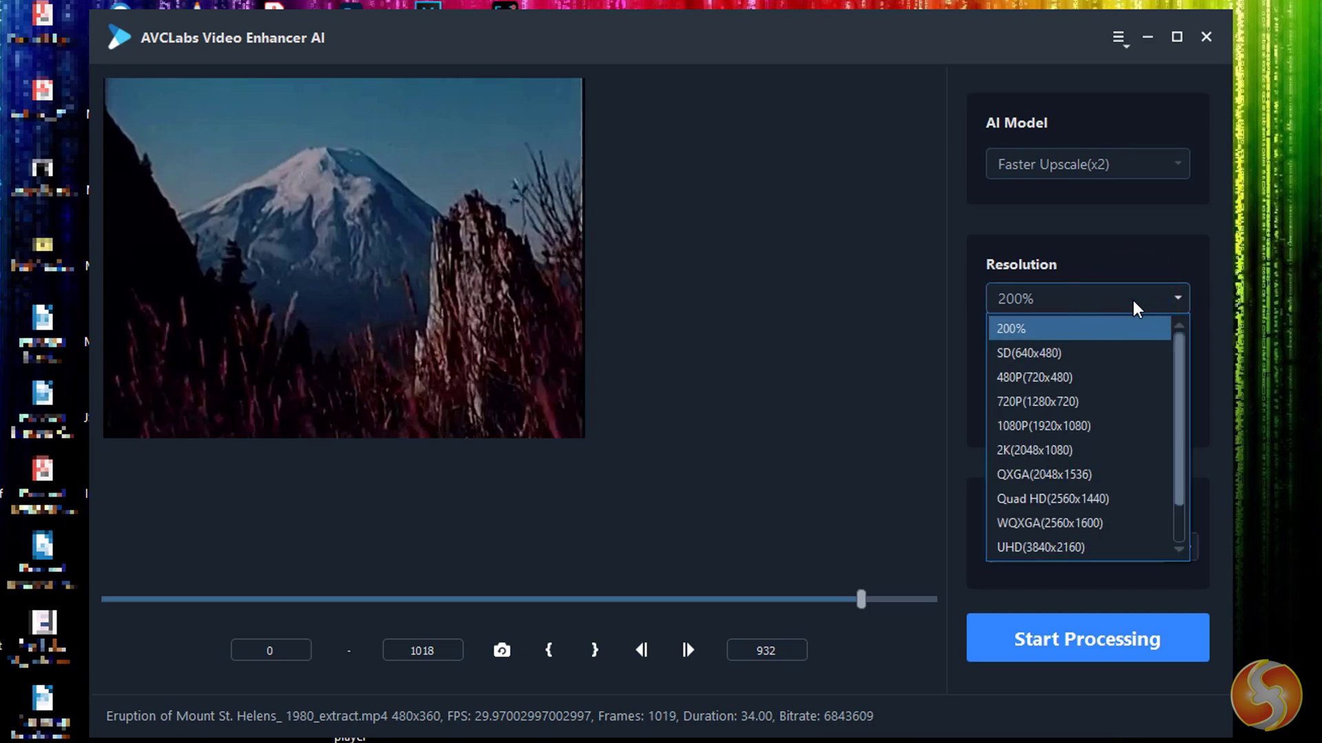
- Choose 720P (1280x720) and run the upscale with Fit preview until it finishes
left_click(1109, 402)
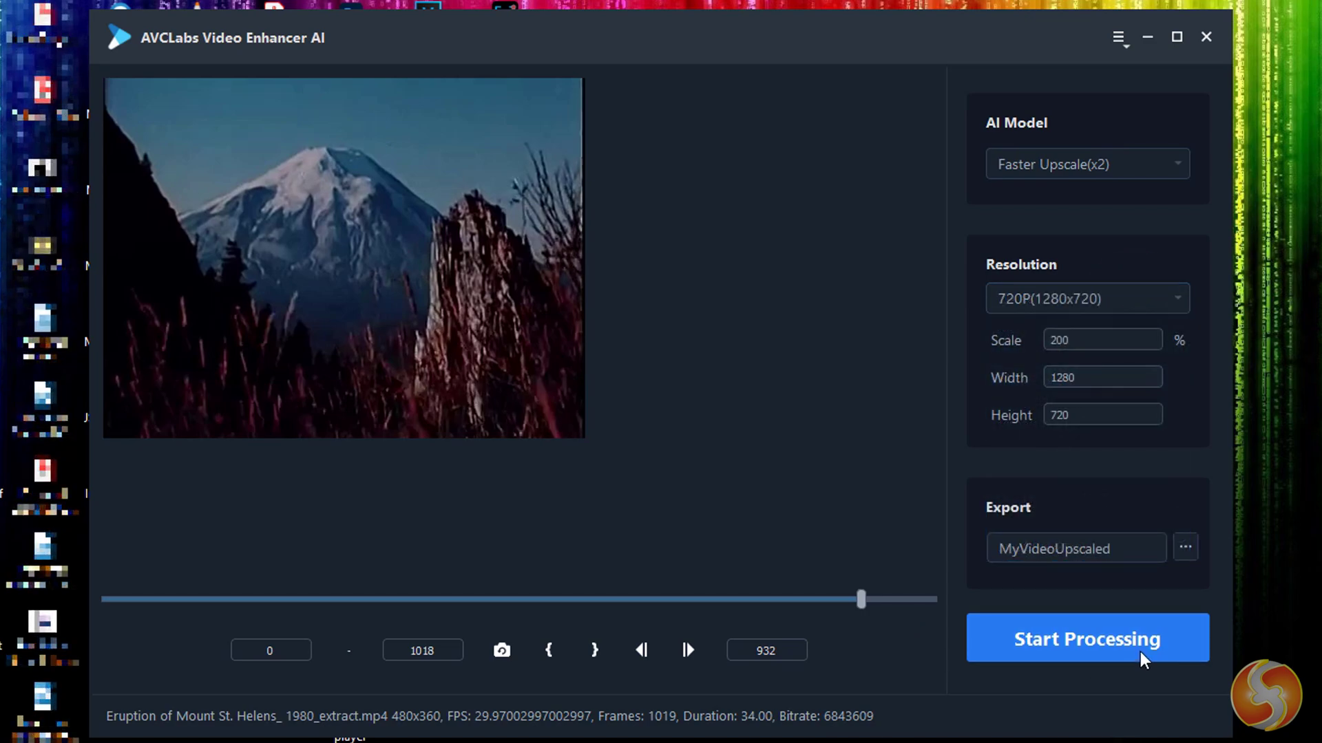
left_click(1113, 642)
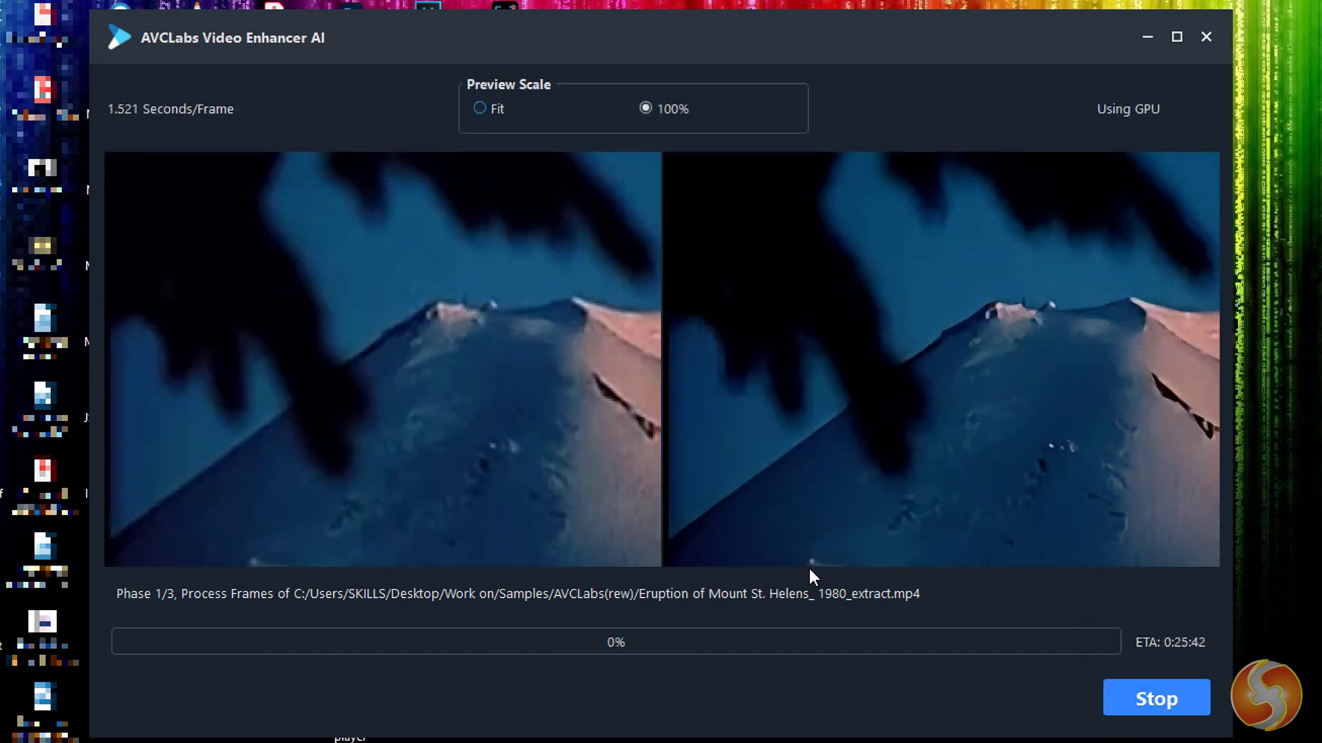
left_click(480, 109)
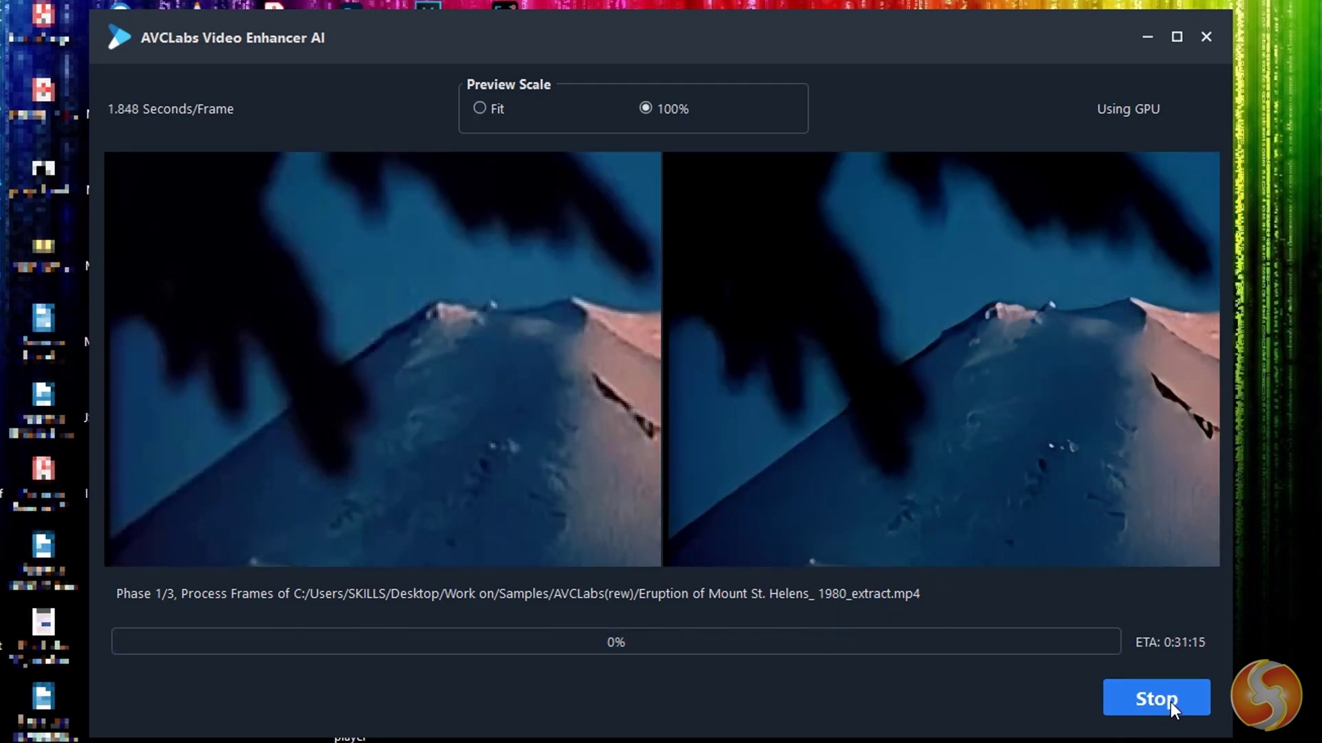
left_click(1171, 703)
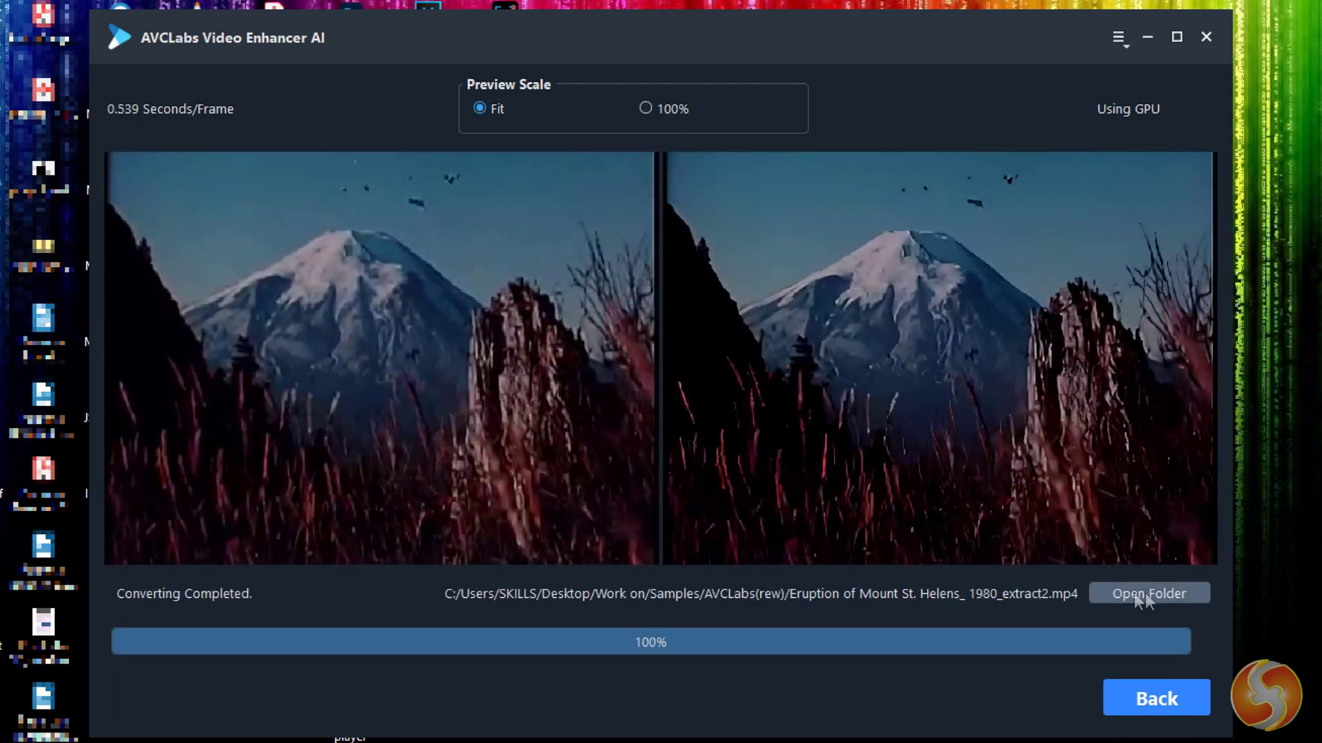
- Play Eruption of Mount St. Helens_ 1980_extract2.mp4 in VLC from its output folder
left_click(1171, 596)
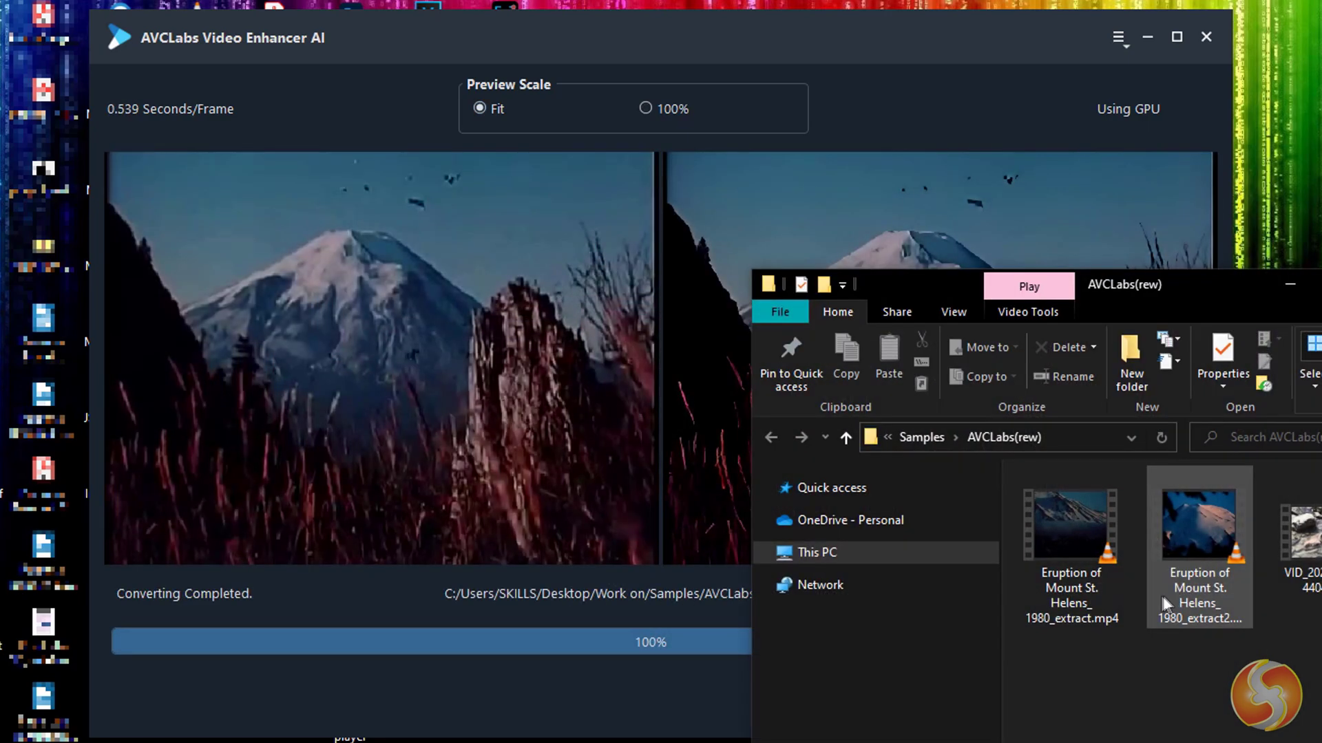
double_click(1198, 530)
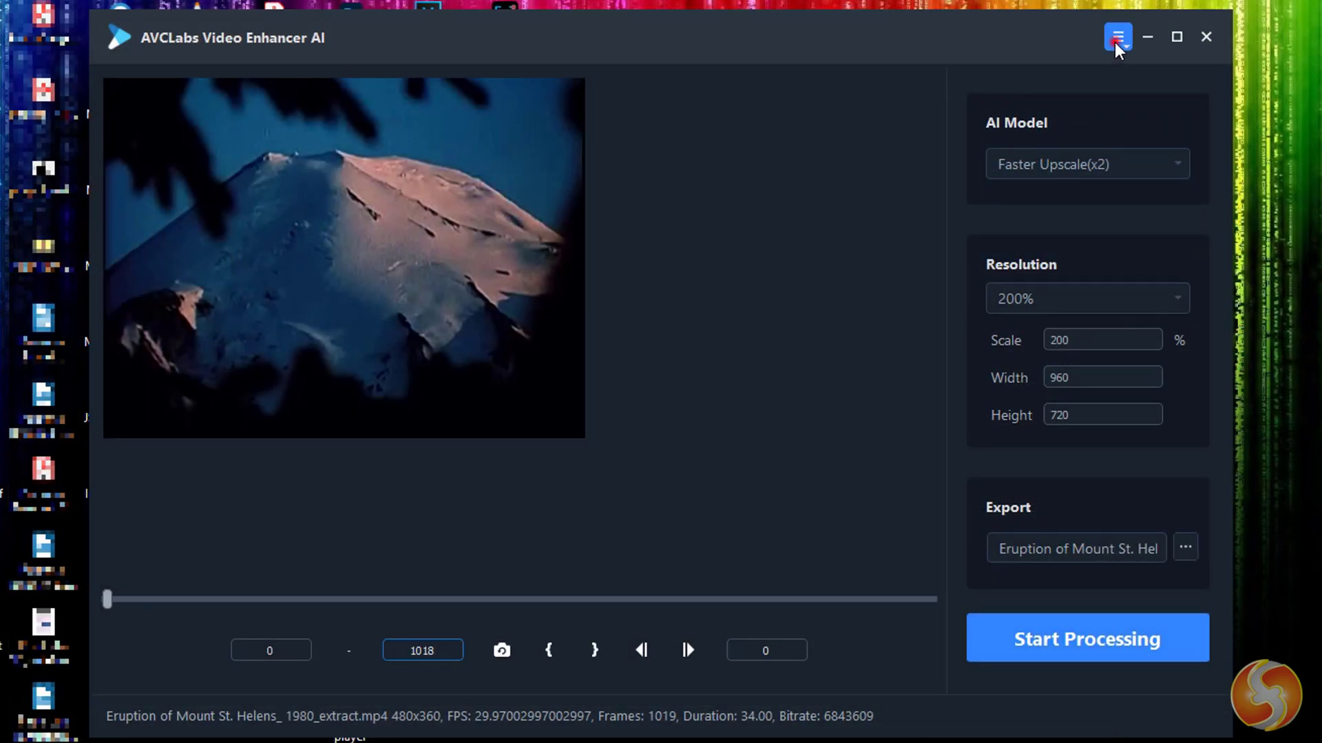
left_click(1116, 40)
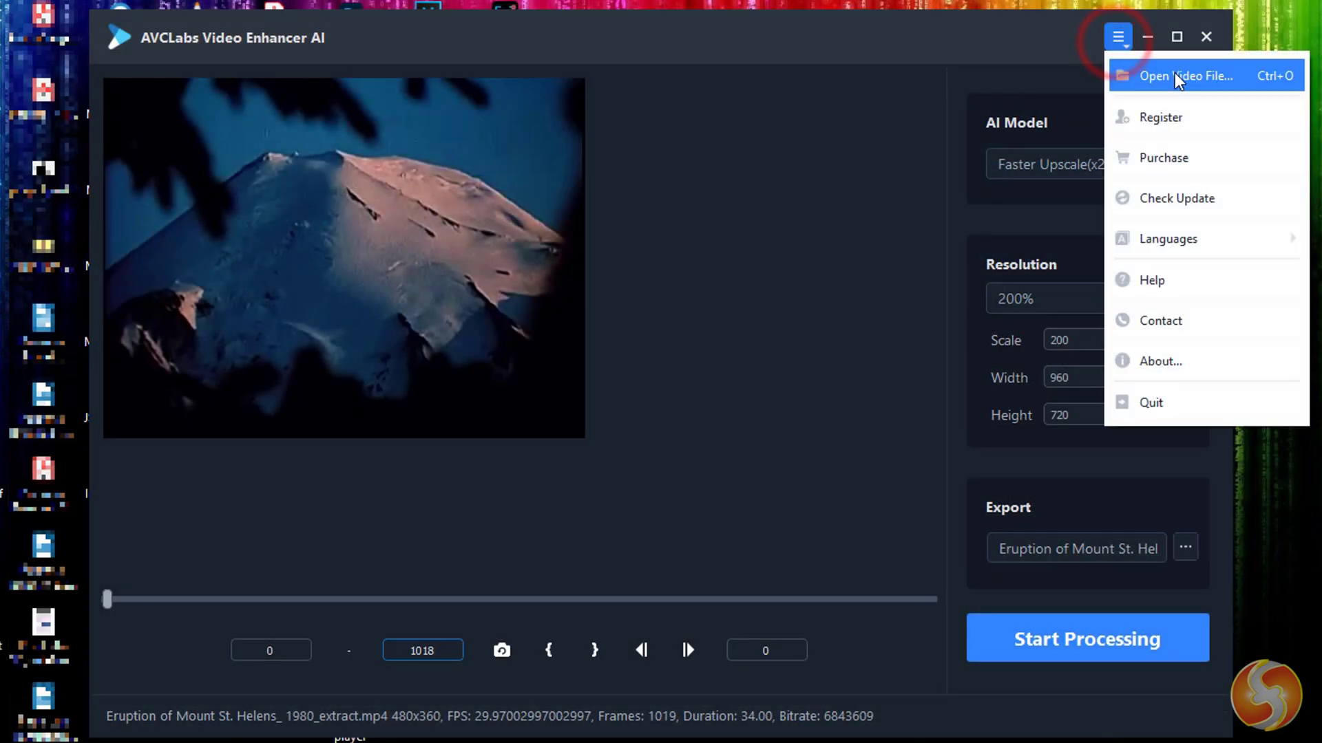
left_click(1174, 72)
left_click(689, 212)
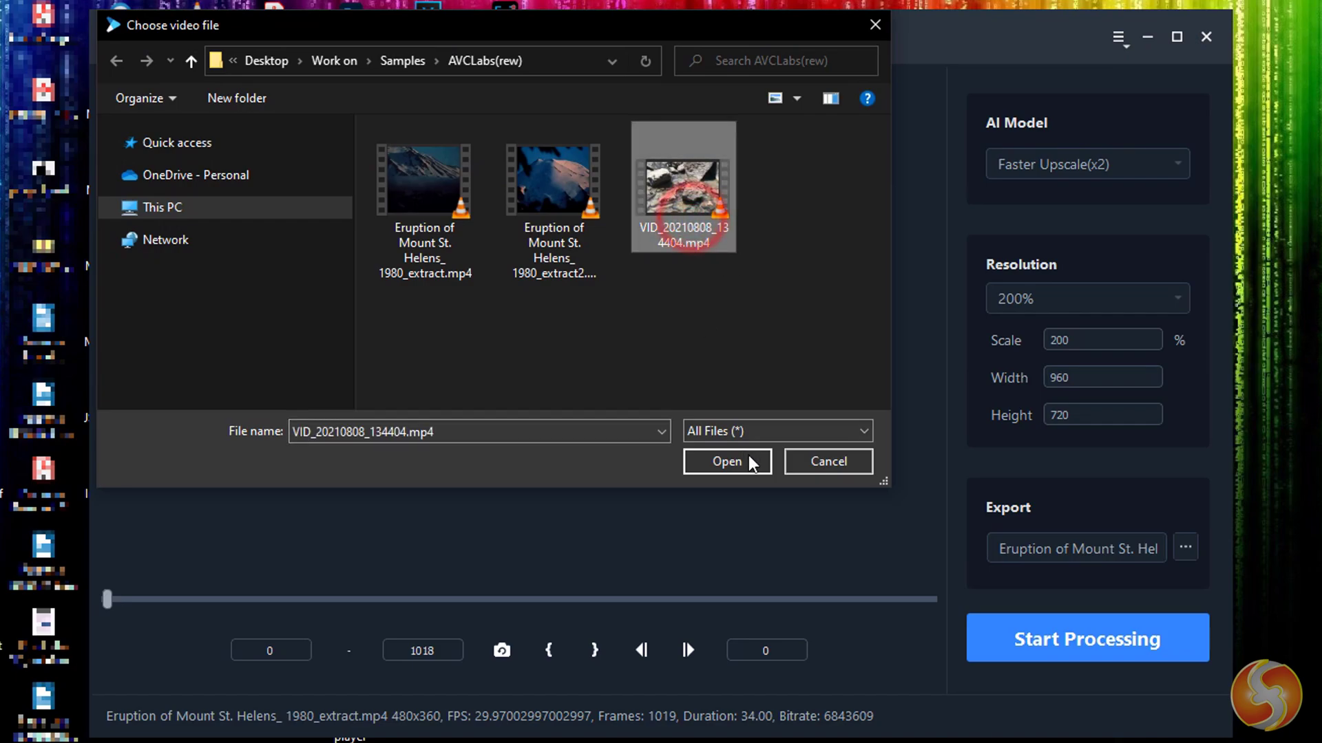
left_click(749, 461)
left_click(489, 599)
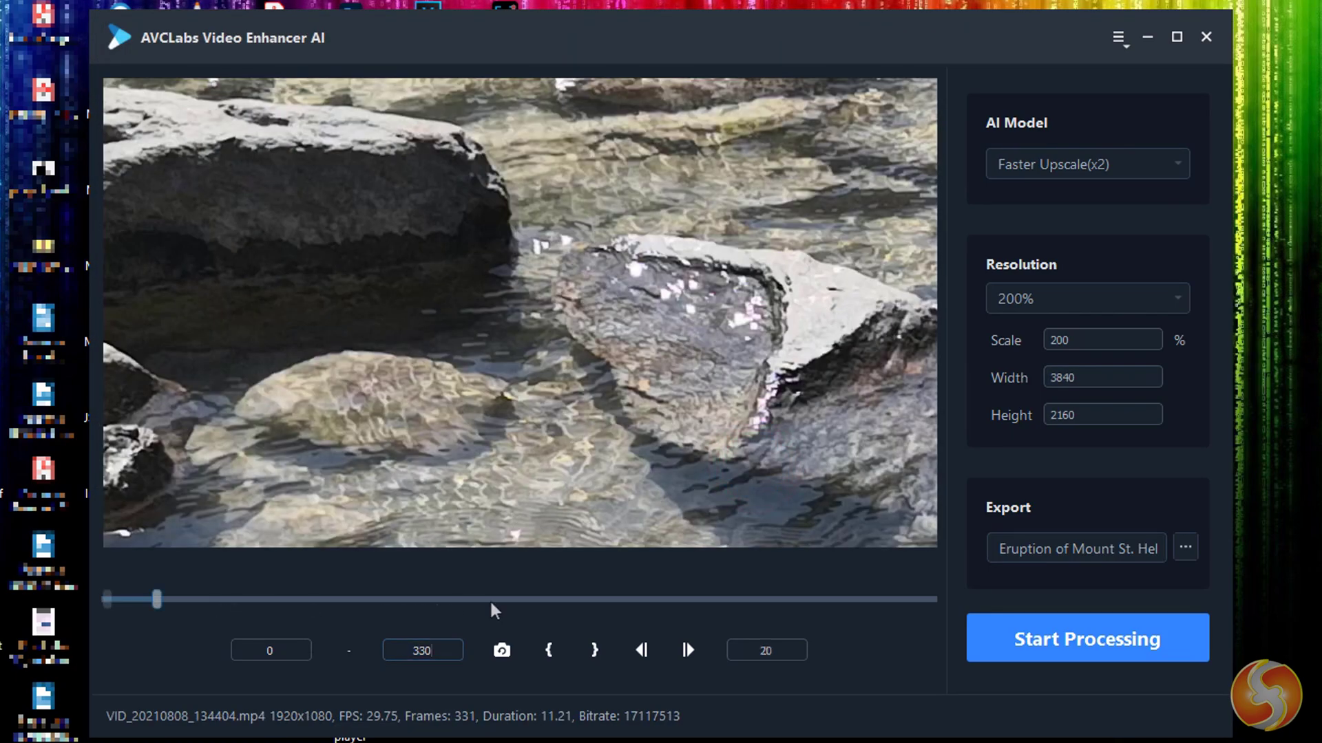
left_click_drag(182, 599, 693, 596)
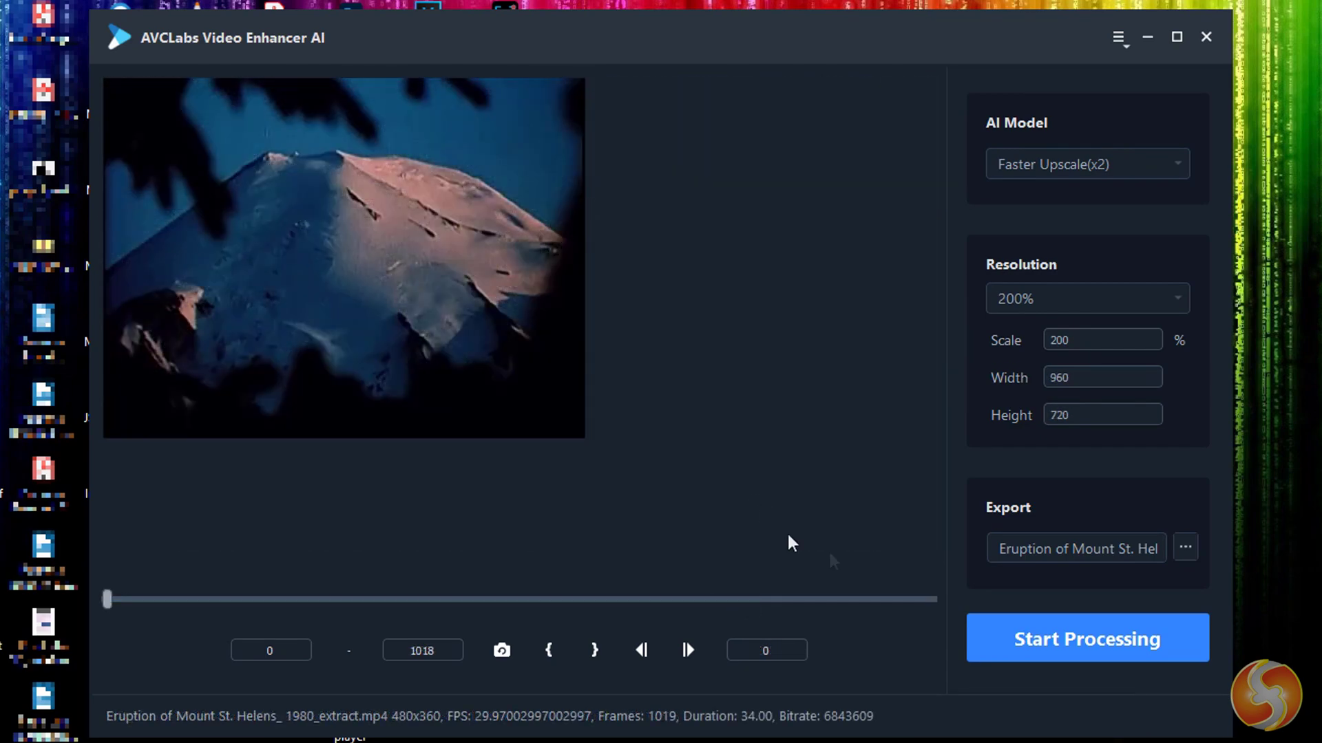
- Scrub and step frame by frame through the clip, landing near frame 619
left_click(157, 597)
mouse_move(118, 603)
left_mouse_down()
mouse_move(661, 635)
mouse_move(689, 623)
mouse_move(672, 623)
left_mouse_up()
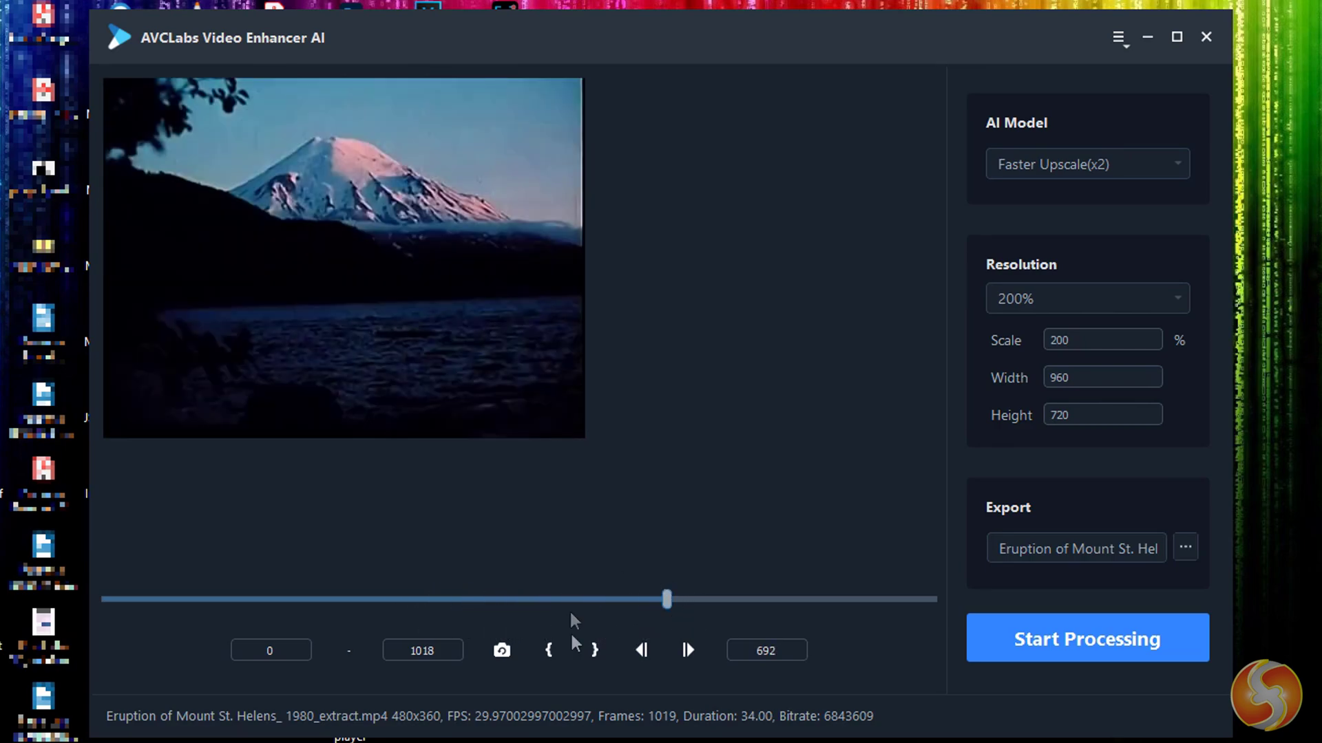
left_click(689, 652)
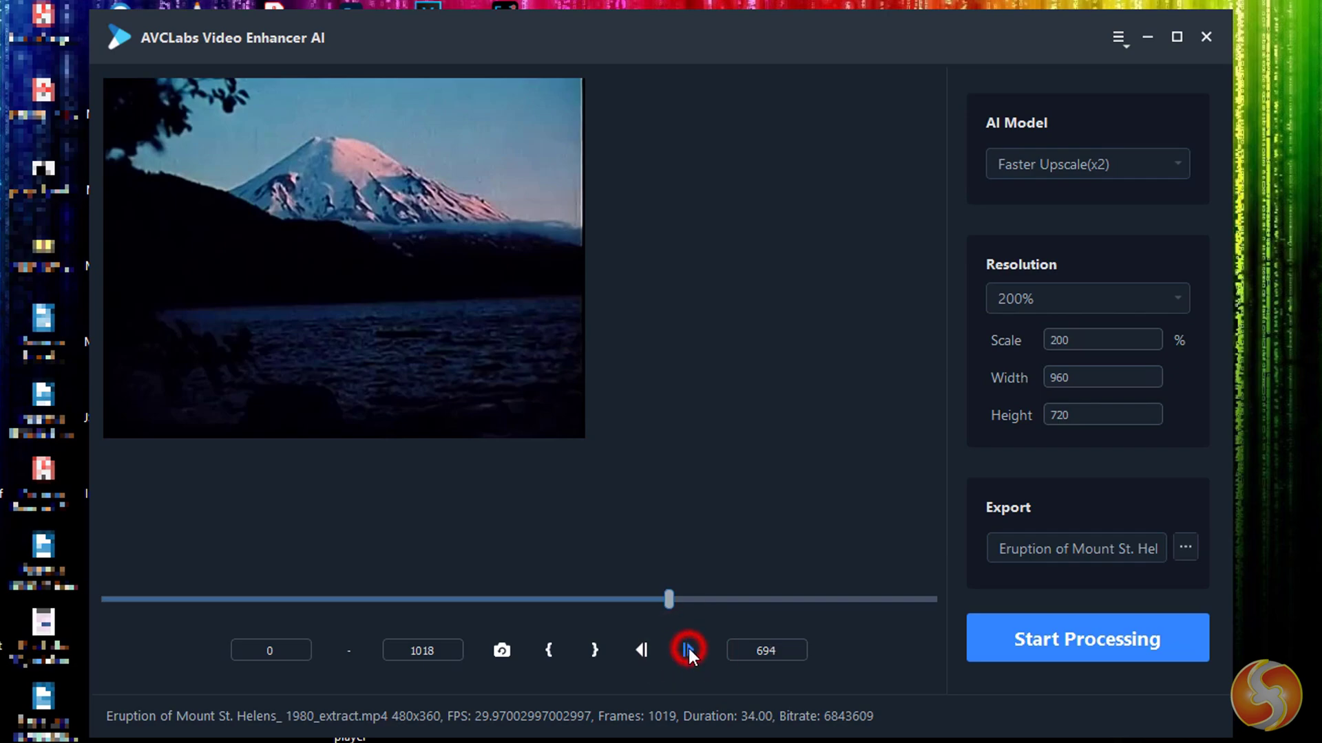
left_click(689, 652)
left_click(689, 651)
left_click(611, 601)
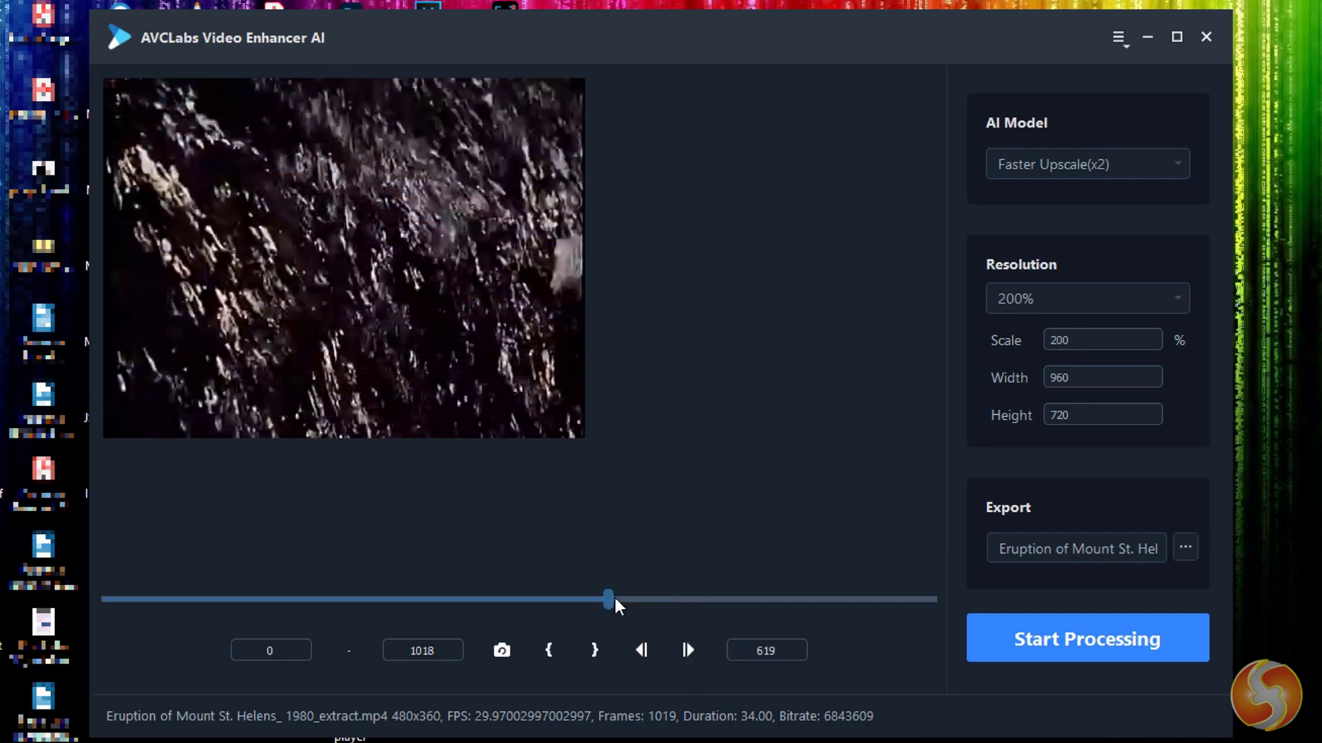
- Mark frame 629 as the range start and frame 671 as the range end
left_click(549, 651)
left_click(617, 607)
left_click_drag(616, 607, 647, 603)
left_click(595, 651)
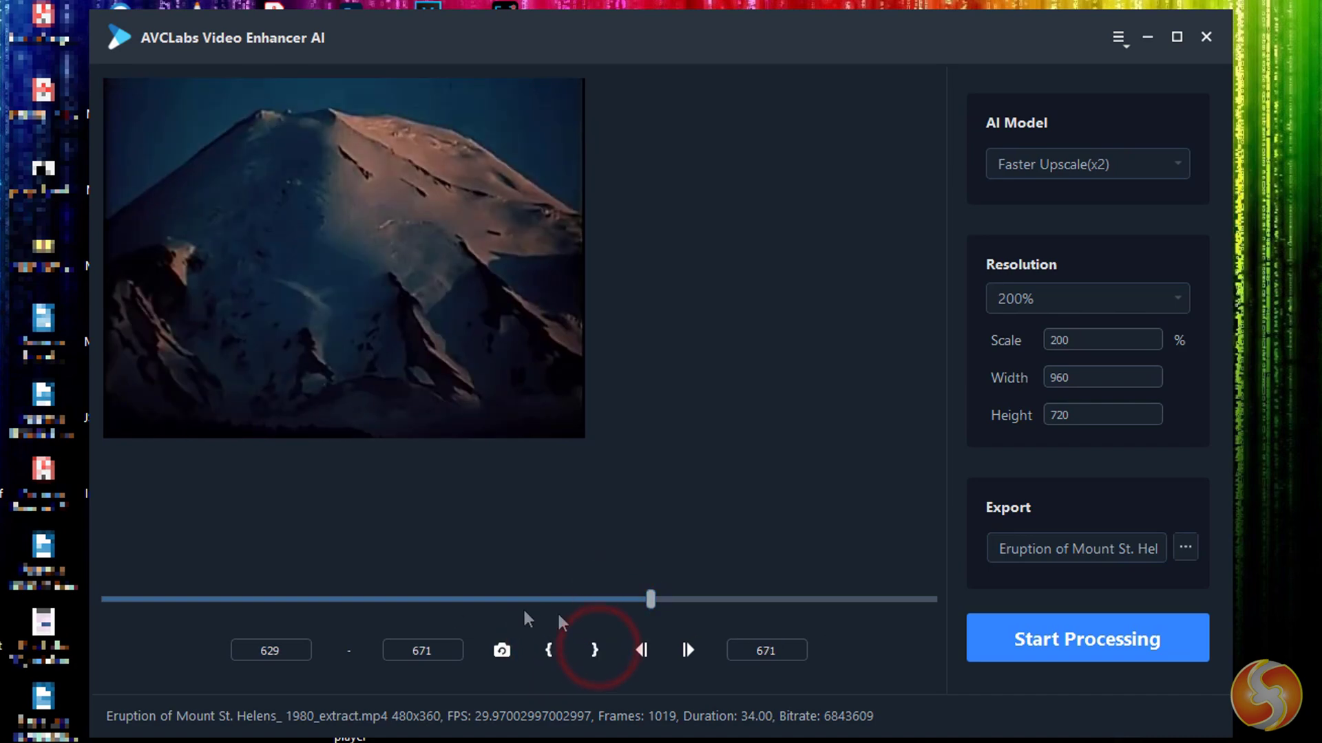
left_click(439, 651)
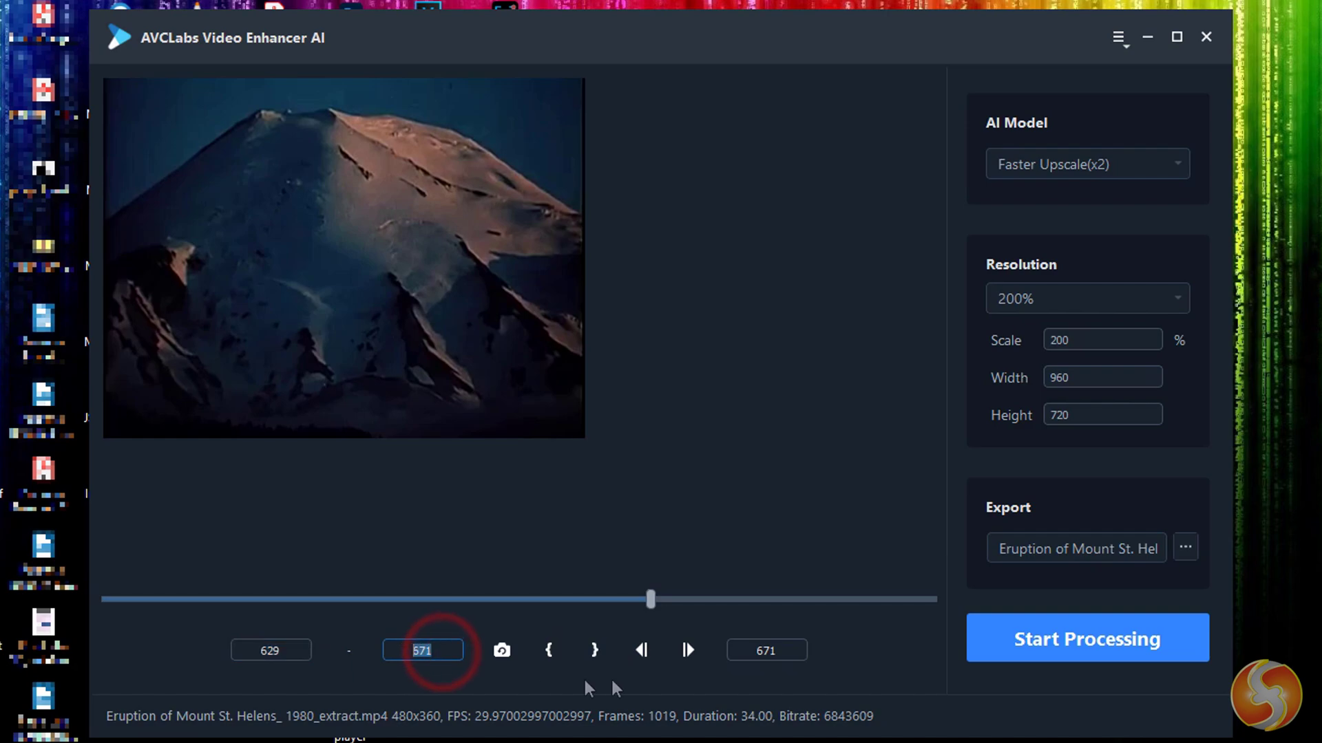